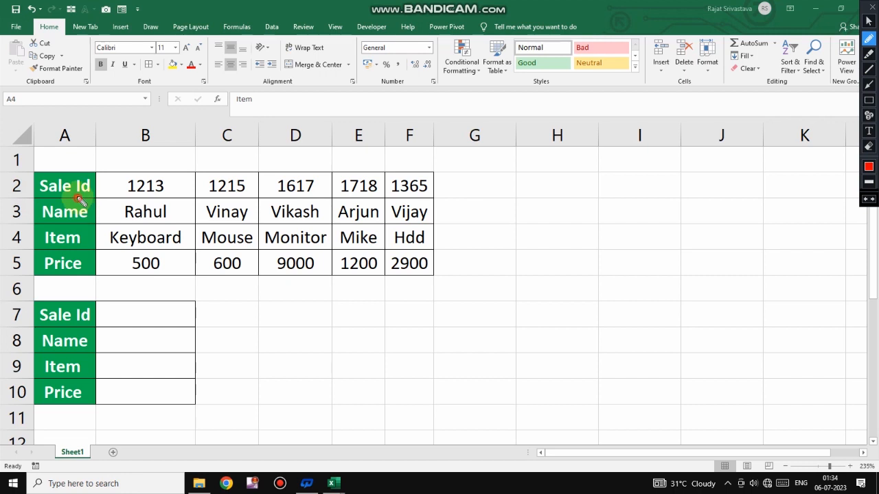
drag(74, 244, 94, 239)
drag(59, 278, 82, 281)
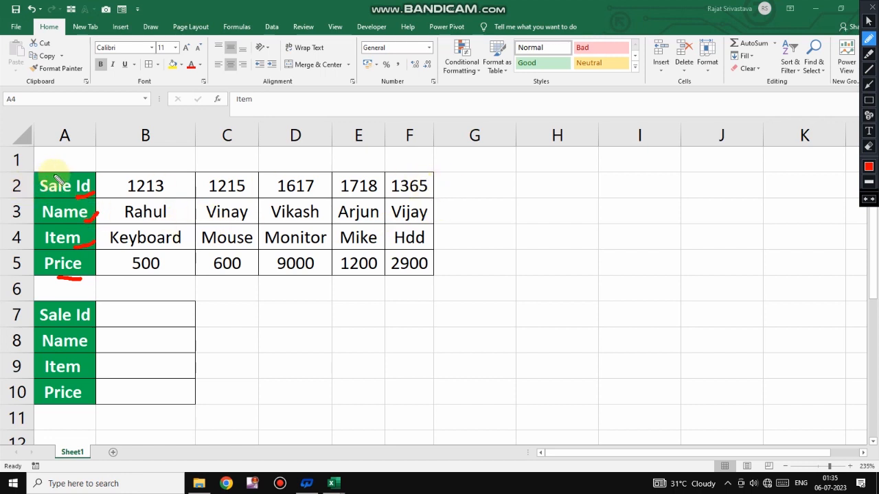
mouse_move(65, 157)
mouse_down()
mouse_move(48, 210)
mouse_move(127, 165)
mouse_move(65, 153)
mouse_up()
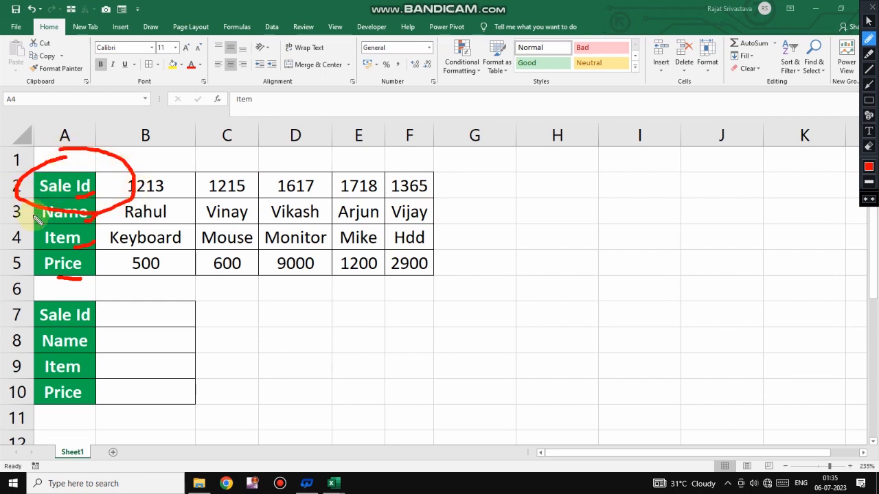
drag(14, 245, 47, 225)
drag(12, 272, 59, 247)
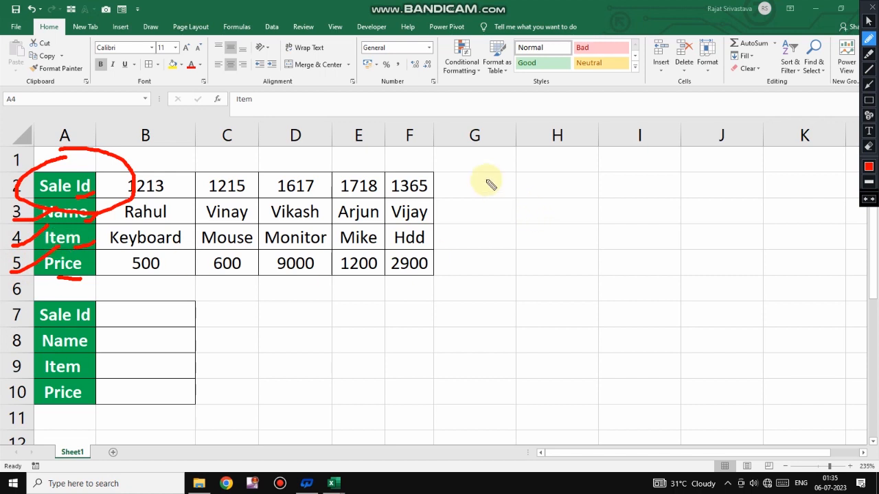
mouse_move(487, 169)
mouse_down()
mouse_move(505, 150)
mouse_move(553, 131)
mouse_up()
drag(613, 162, 626, 133)
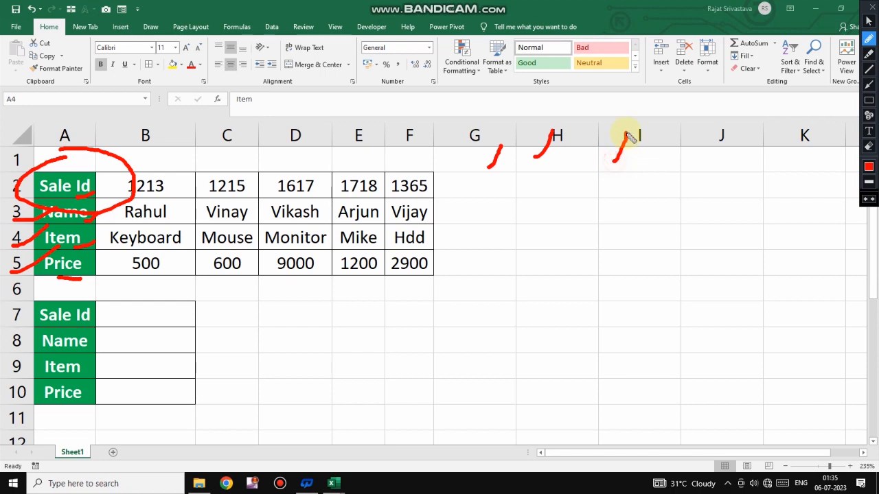
drag(710, 169, 738, 129)
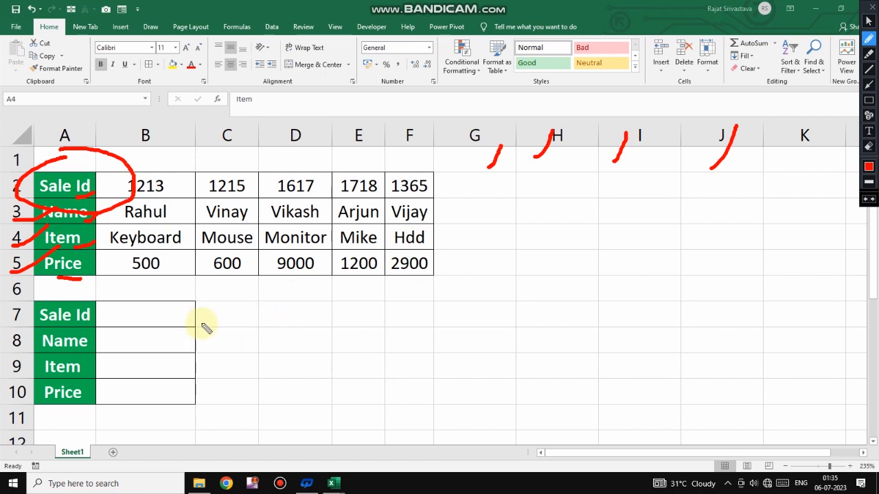
key(Escape)
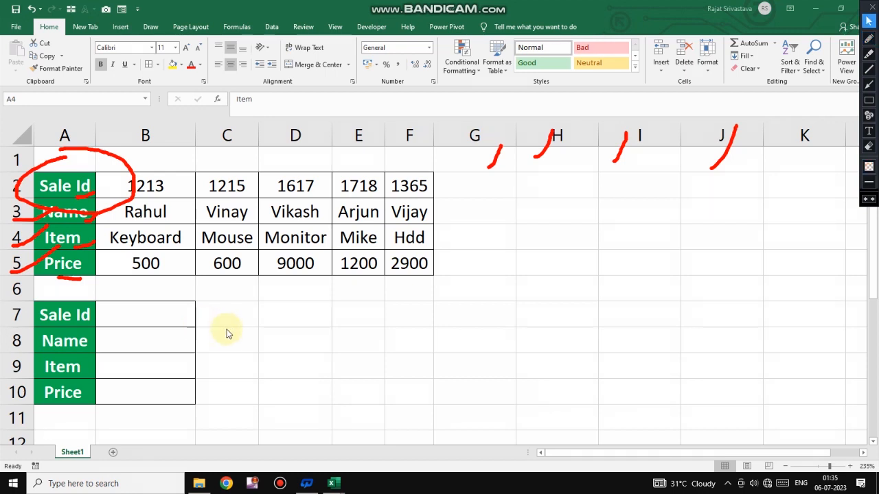
key(Escape)
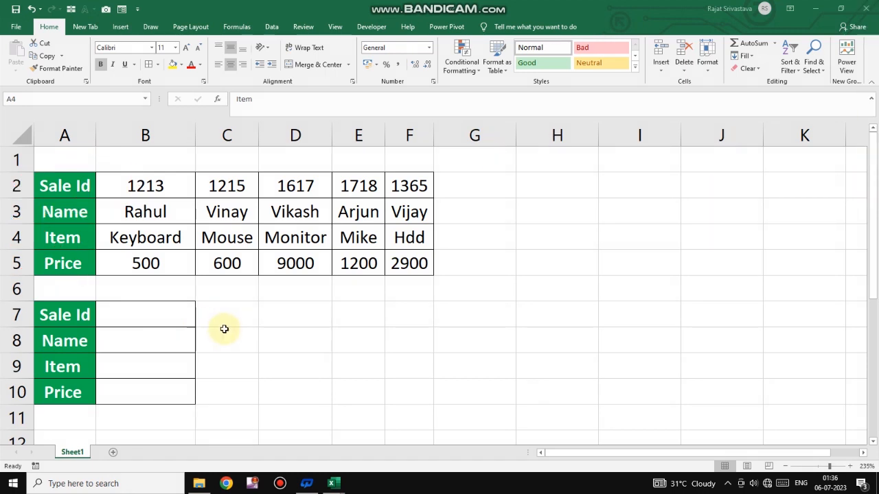
- Enter 1213 as the lookup Sale Id in cell B7
click(177, 320)
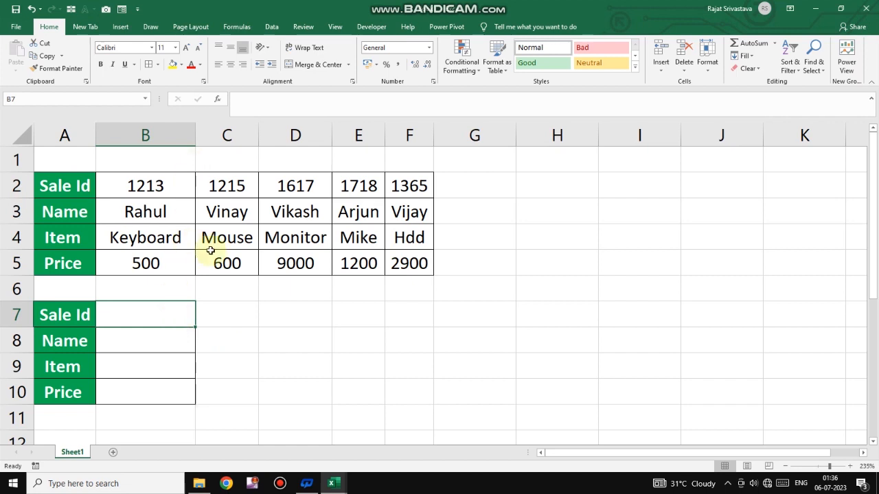
text(1213)
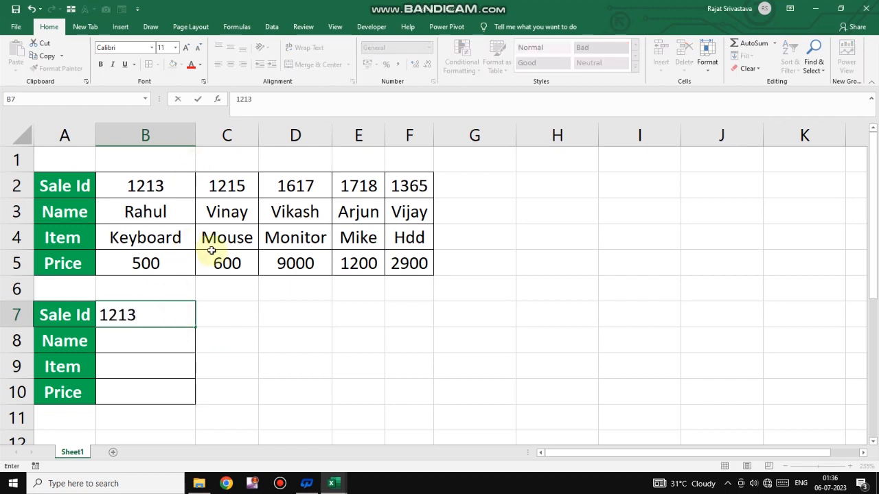
click(251, 320)
- Enter =HLOOKUP(B7,B2:F5,2,0) in cell B8 to return the Name for the Sale Id in B7
click(162, 350)
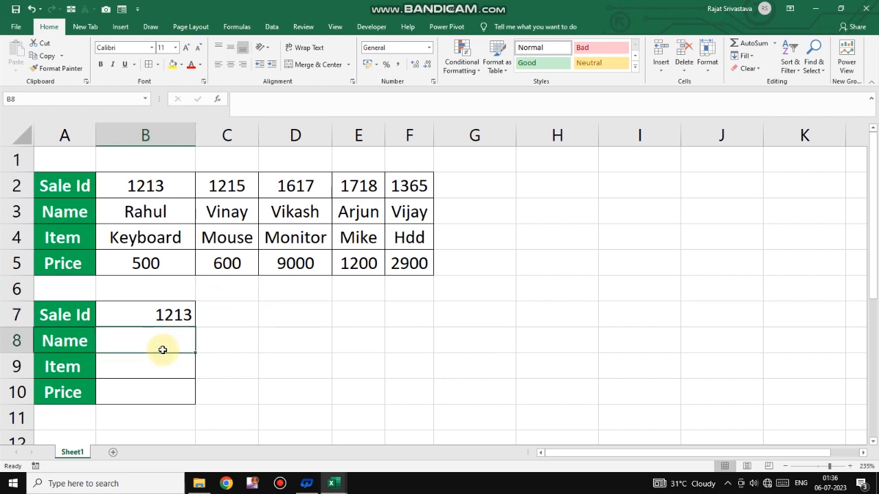
click(167, 312)
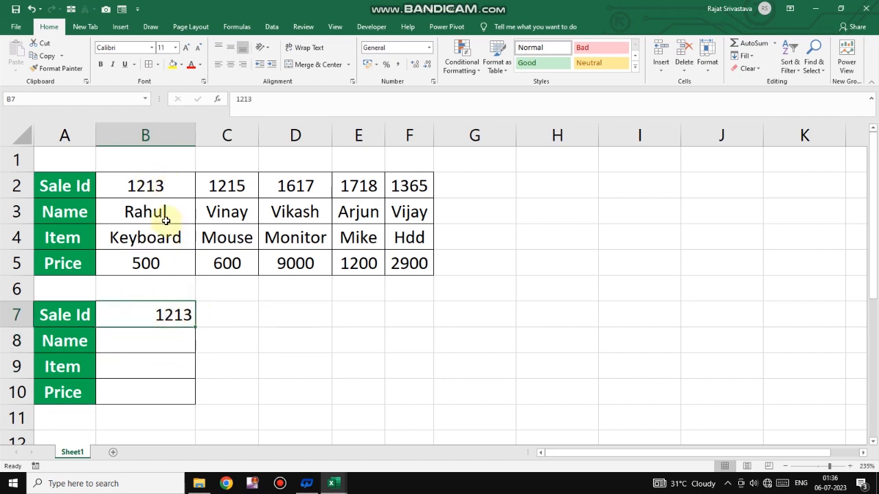
click(172, 351)
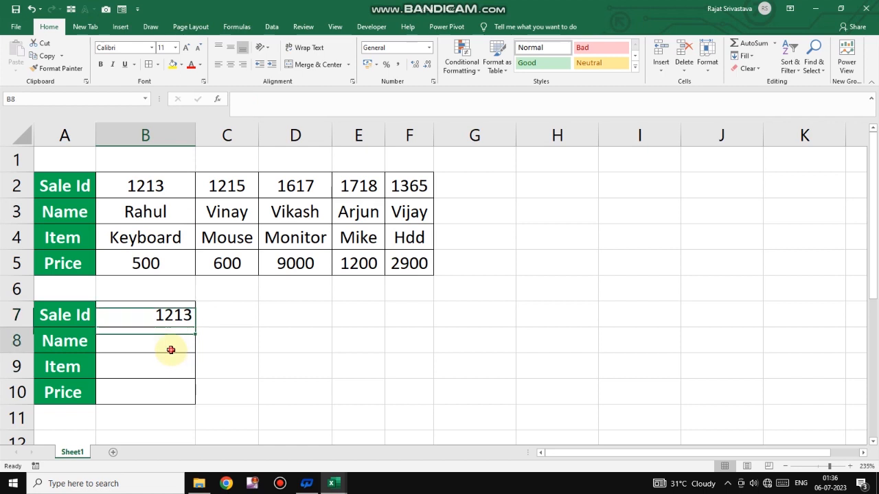
click(168, 314)
click(166, 351)
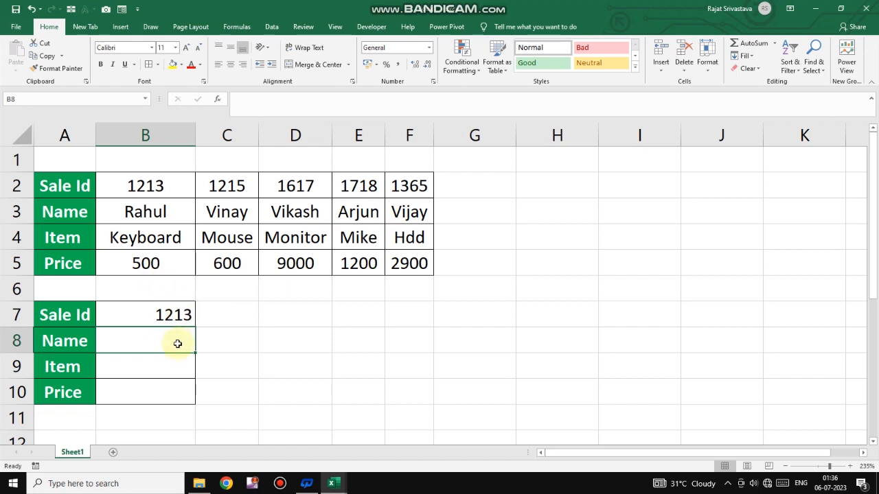
text(=hl)
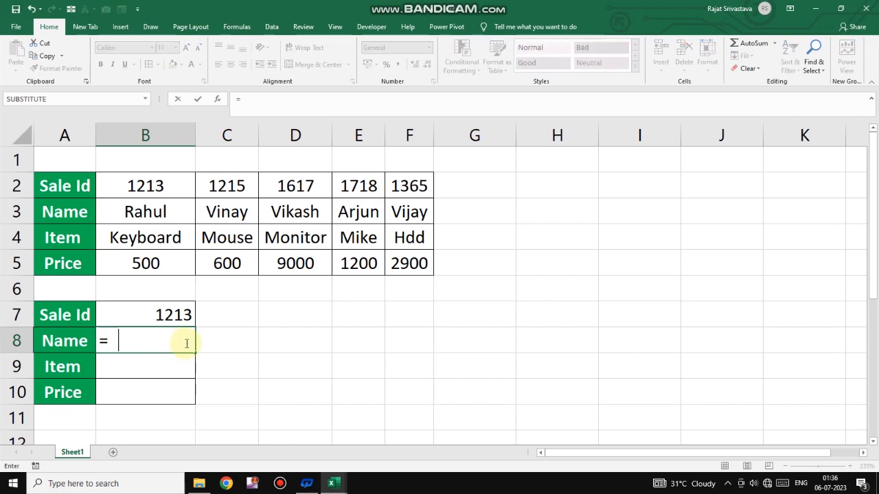
text(o)
key(Tab)
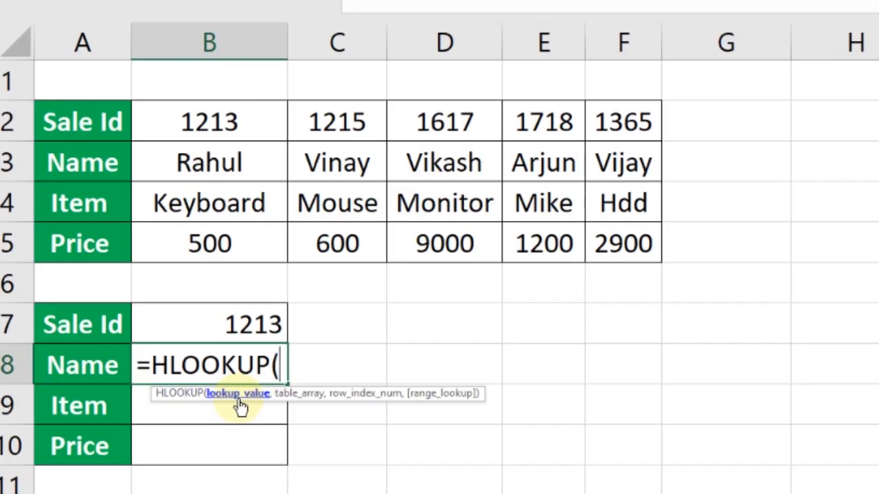
click(247, 324)
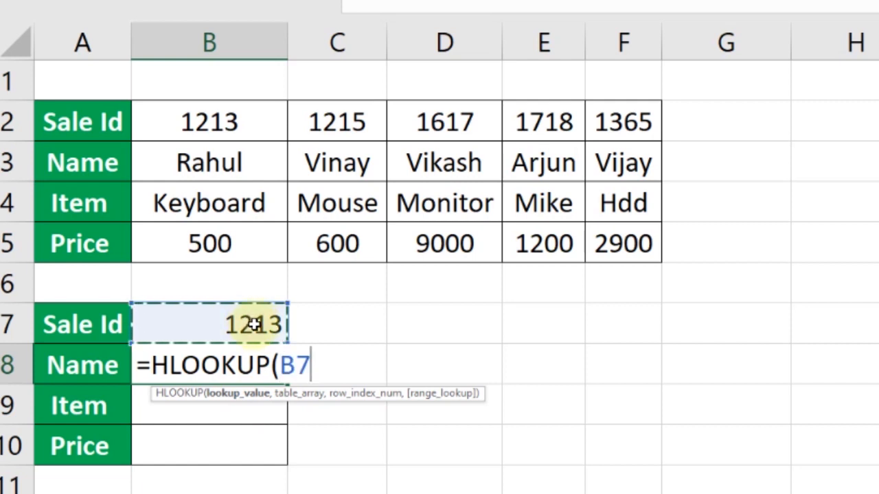
text(,)
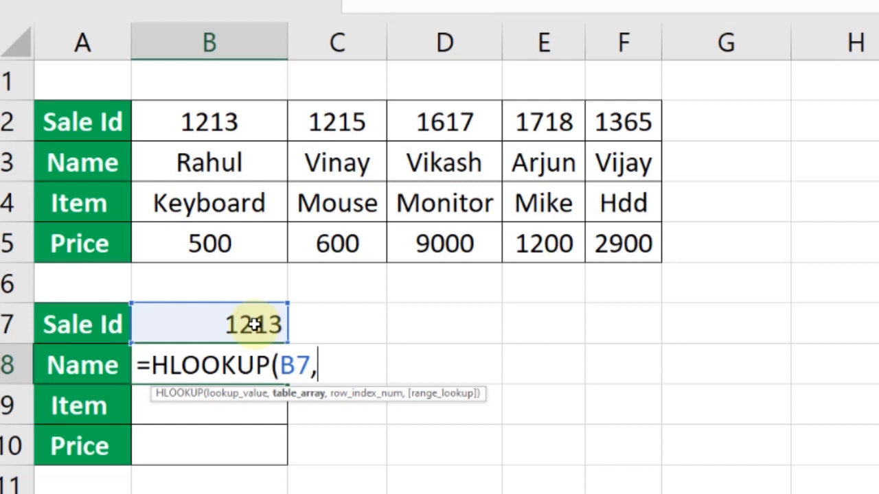
click(71, 121)
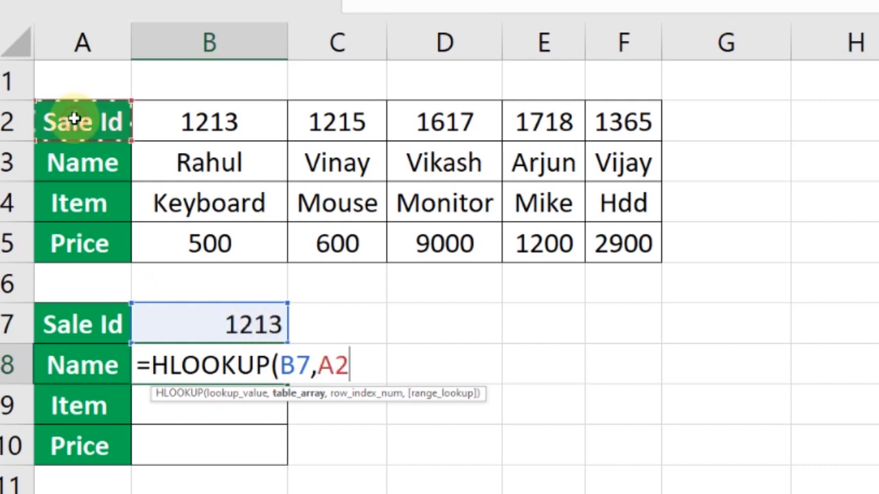
drag(153, 115, 622, 232)
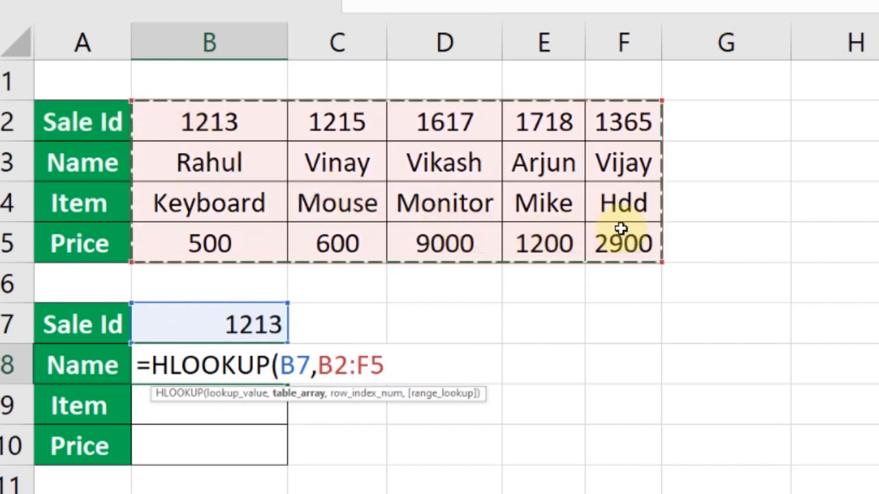
text(,)
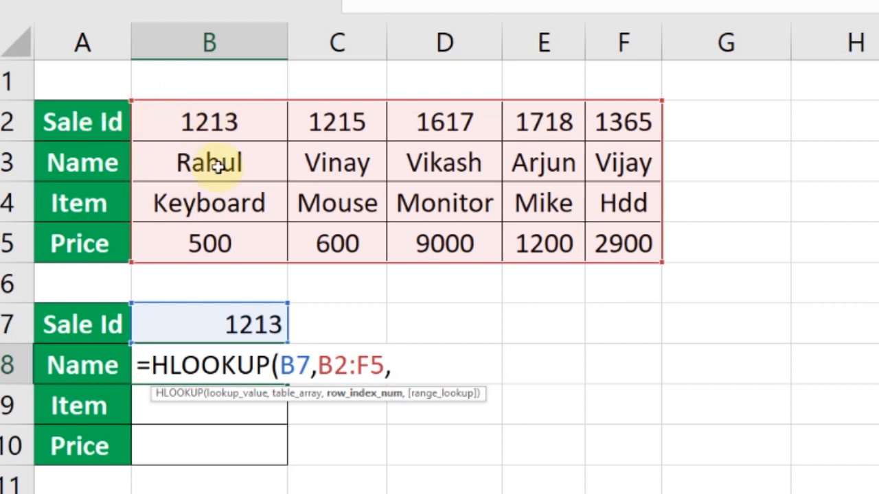
text(2,)
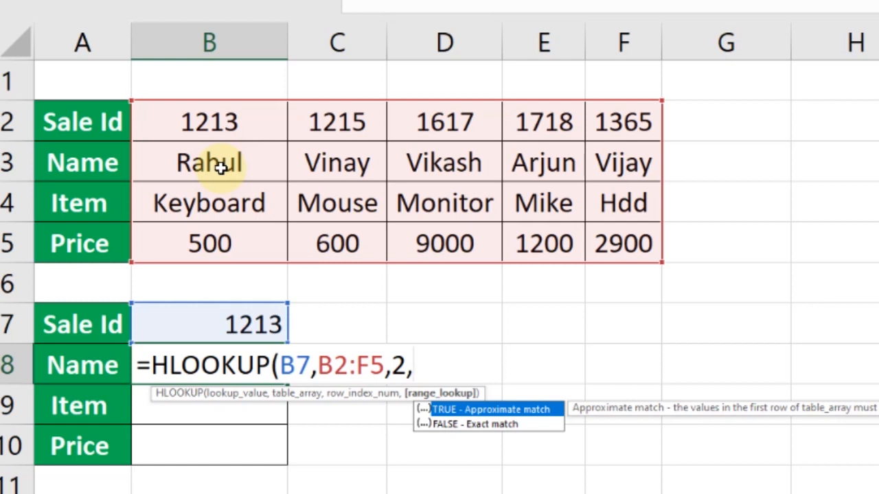
text(0))
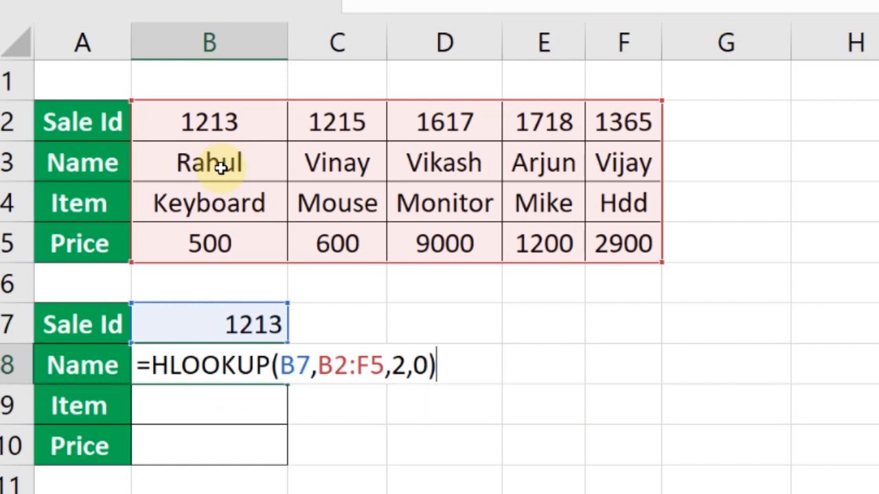
key(Return)
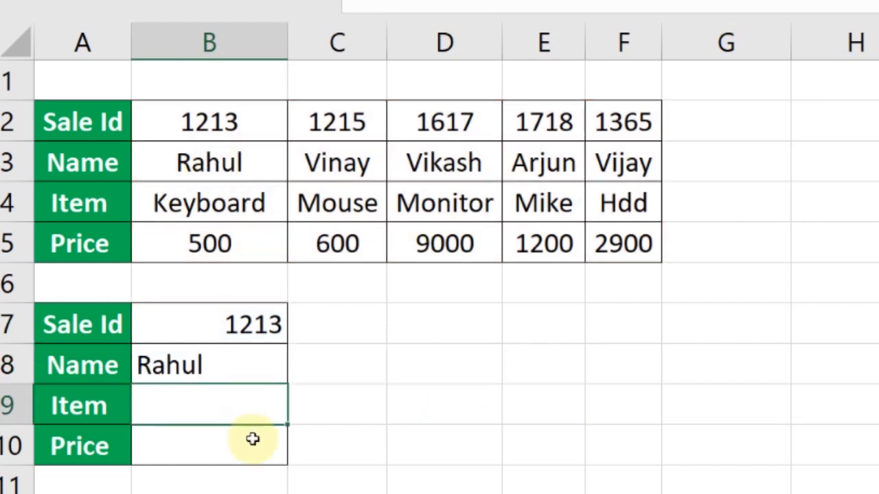
- Change the lookup Sale Id in cell B7 to 1617
click(256, 352)
click(256, 319)
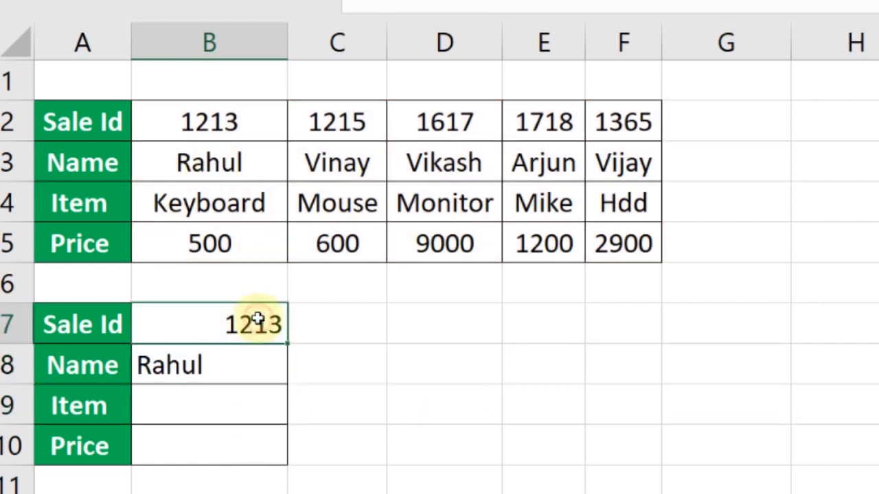
text(1617)
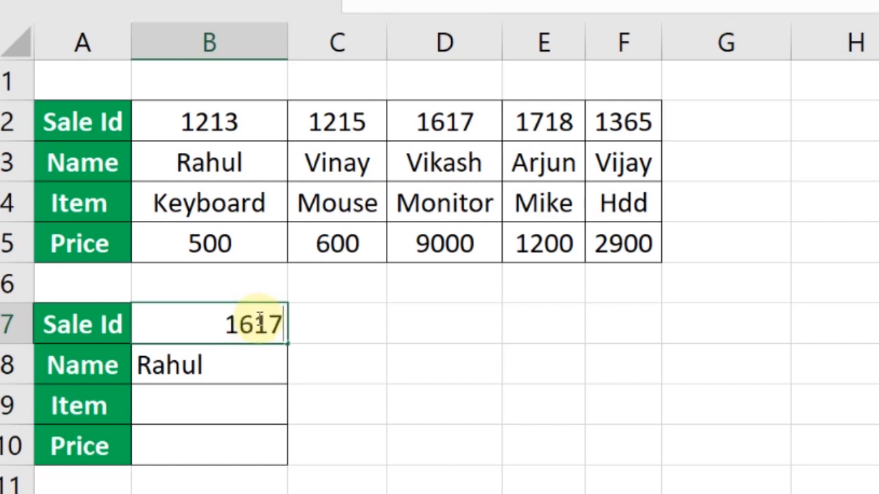
key(Return)
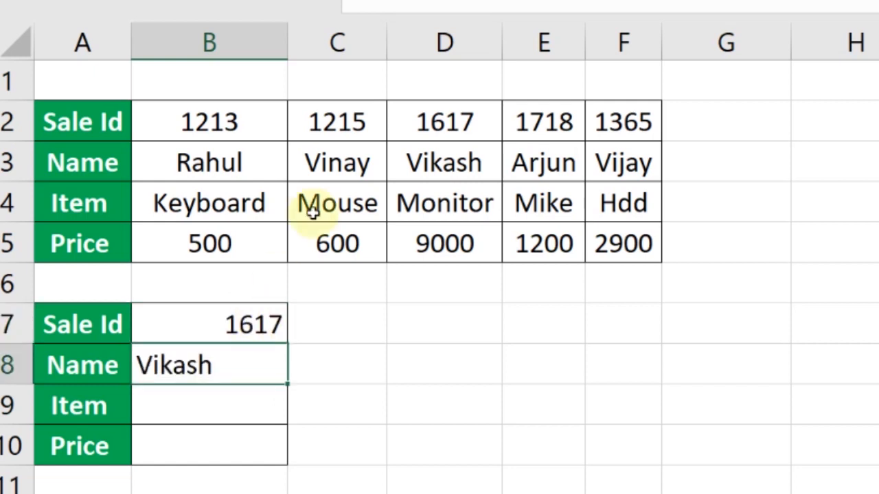
- Change the lookup Sale Id in cell B7 to 1365
click(440, 118)
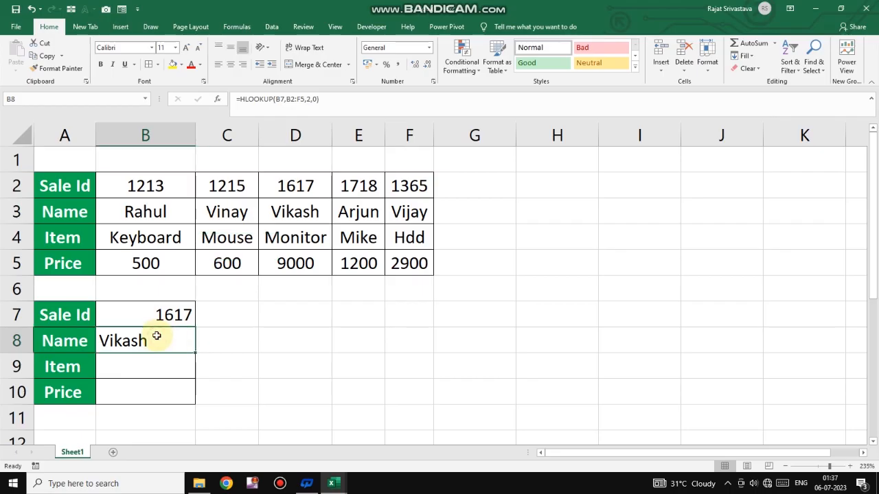
click(249, 328)
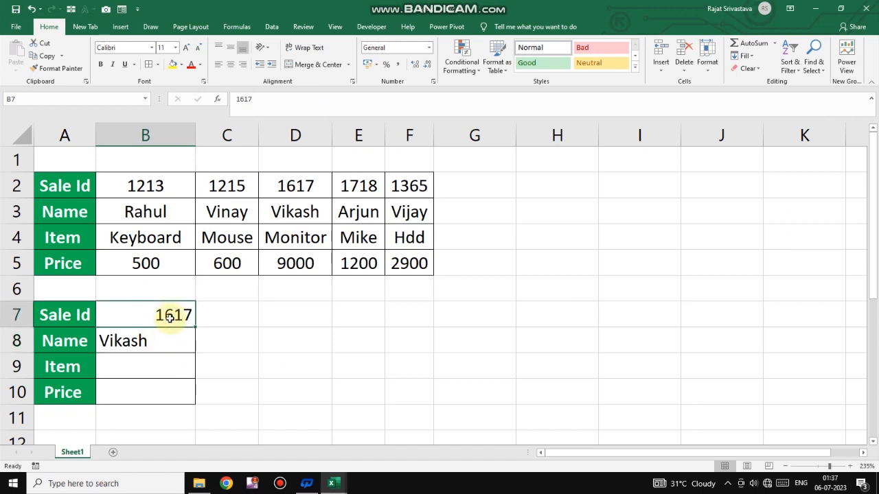
text(1365)
key(Return)
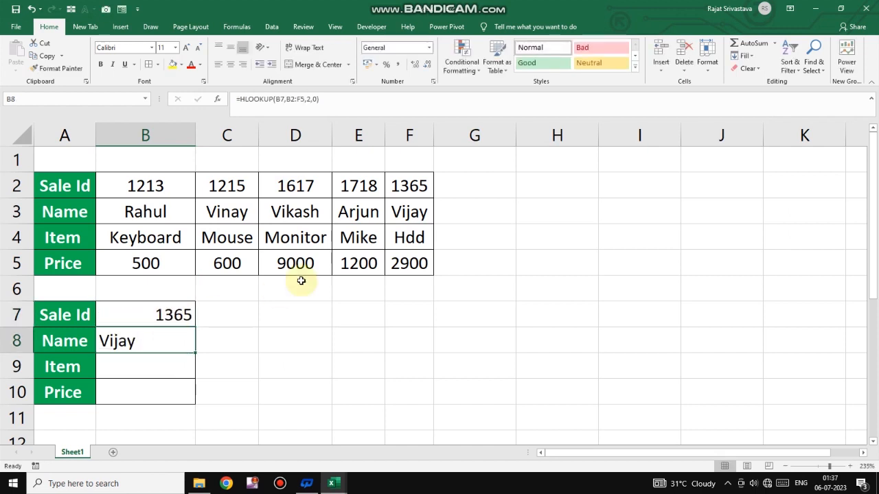
- Enter =HLOOKUP(B7,B2:F5,3,0) in cell B9 to return the Item for the Sale Id in B7
click(140, 360)
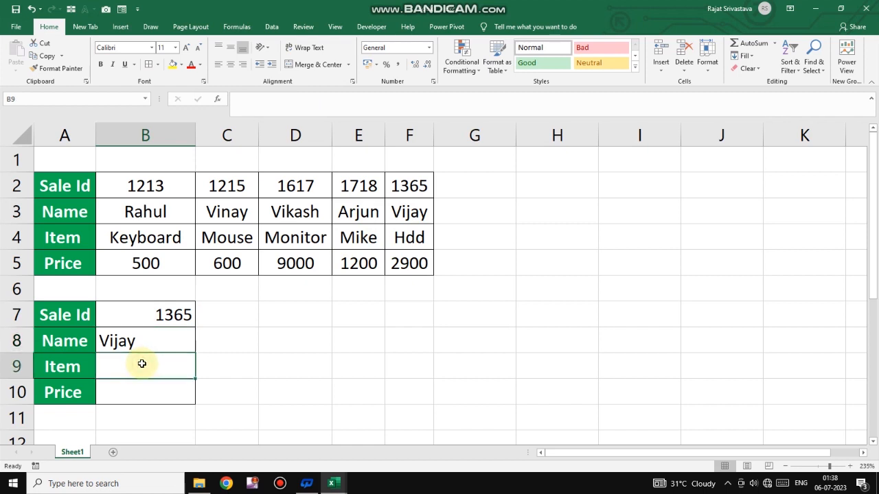
text(=)
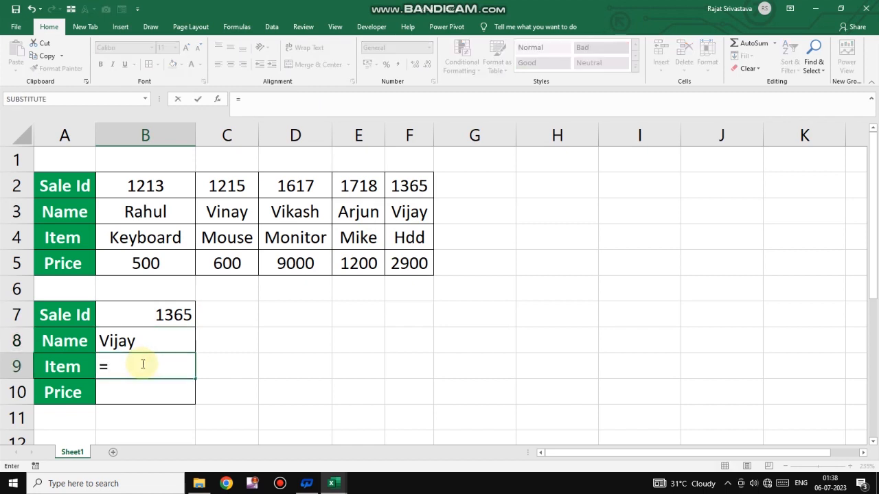
text(hl)
key(Tab)
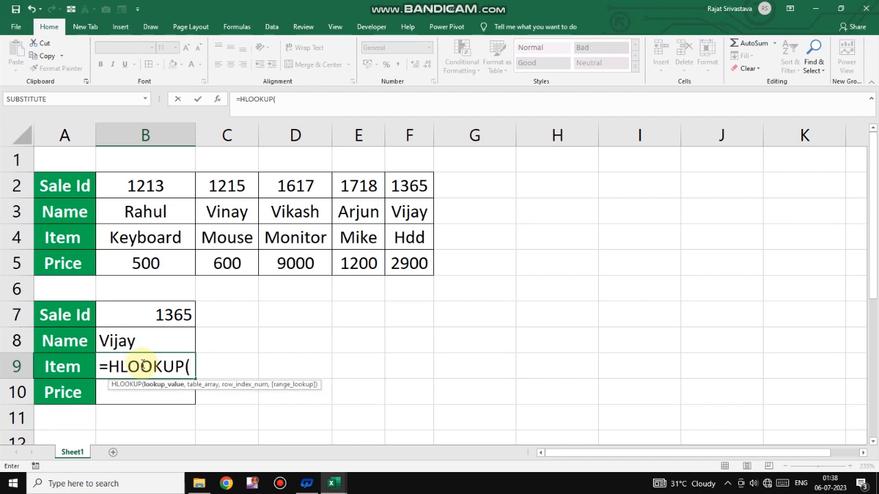
click(172, 317)
text(,)
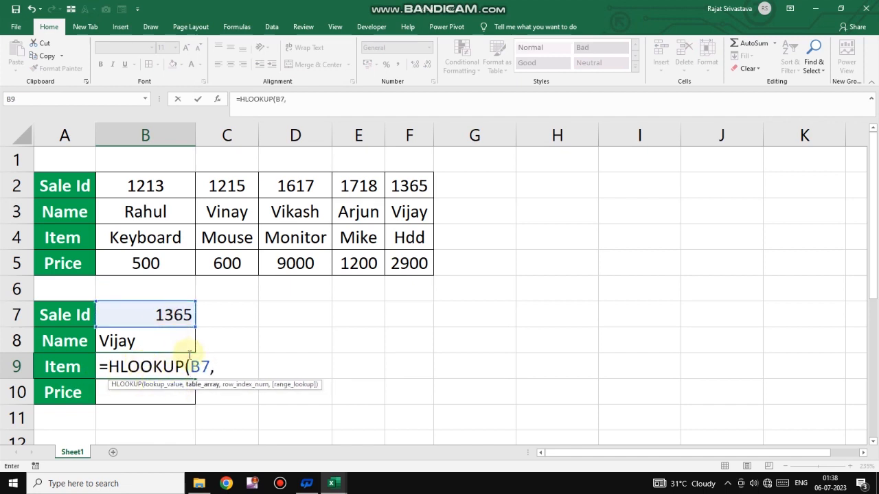
drag(118, 186, 401, 264)
text(,)
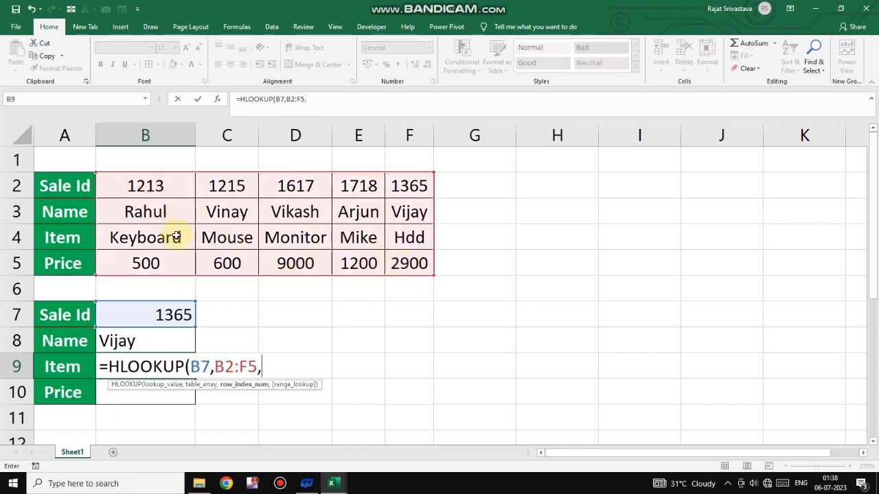
text(3,0))
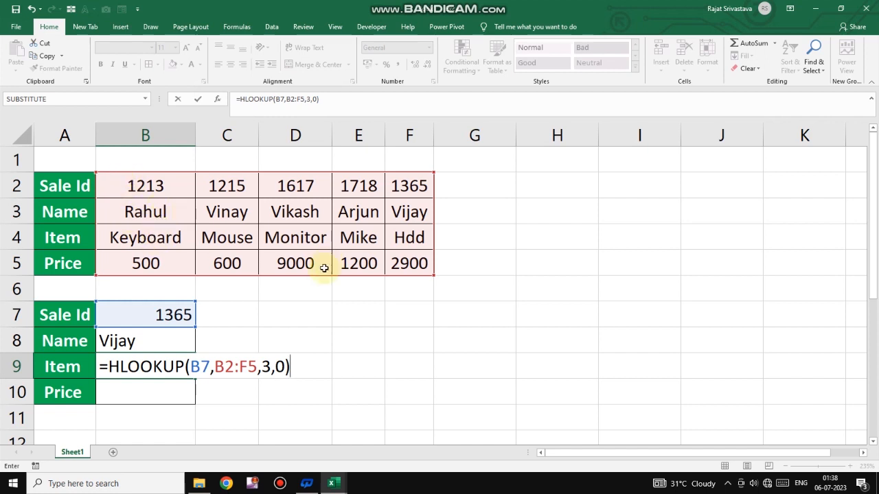
key(Return)
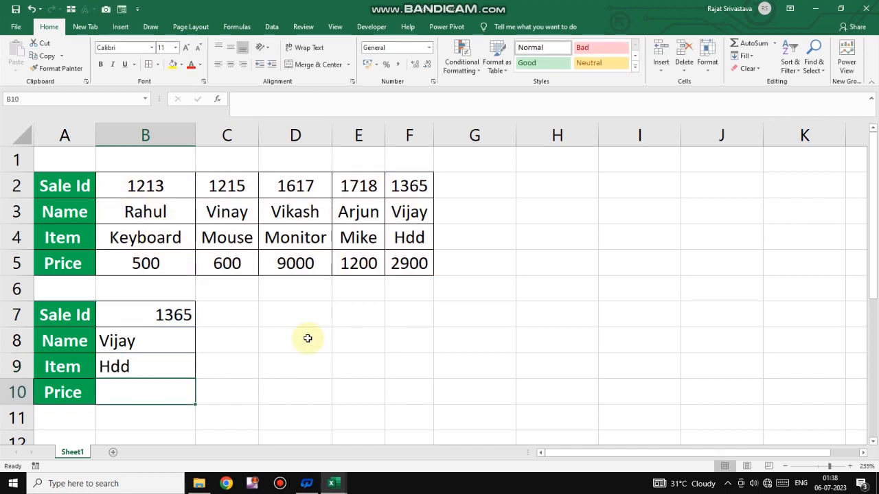
- Enter =HLOOKUP(B7,B2:F5,4,0) in cell B10 to return the Price for the Sale Id in B7
double_click(135, 392)
text(=)
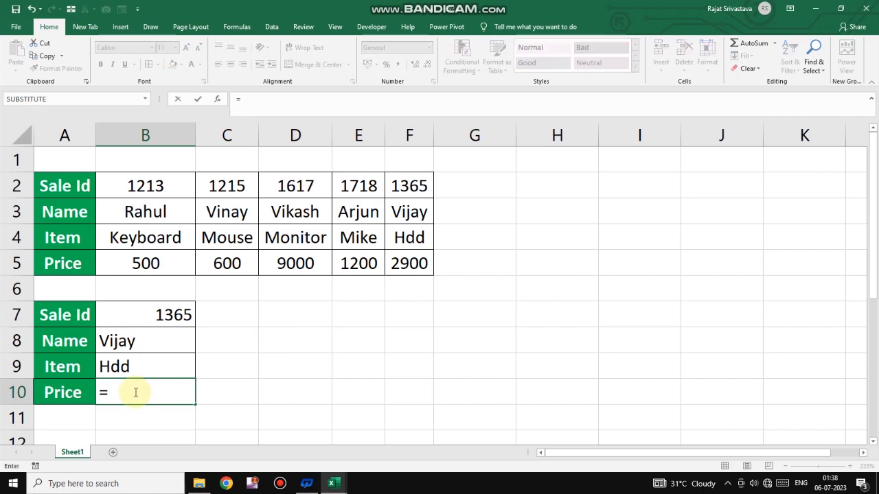
text(h)
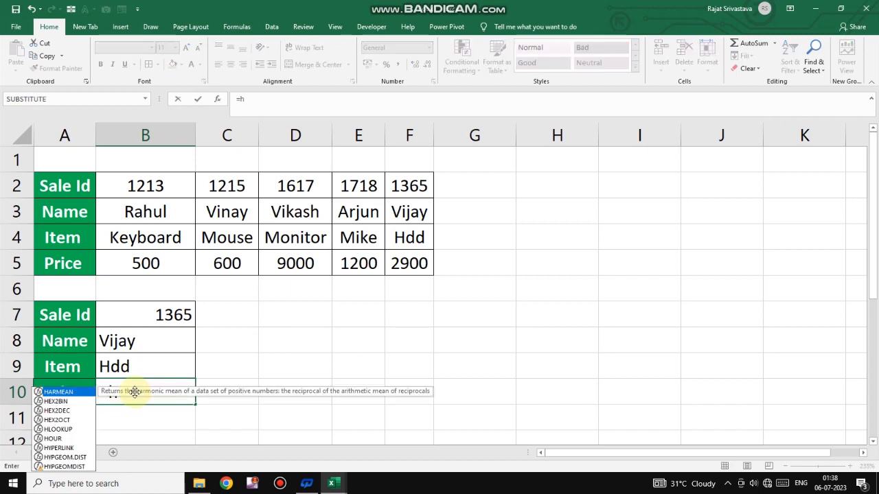
text(l)
key(Tab)
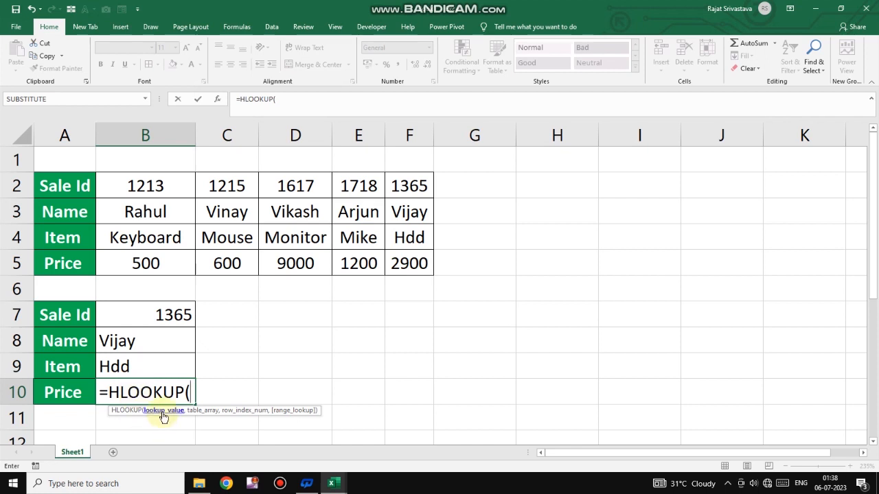
click(154, 320)
text(,)
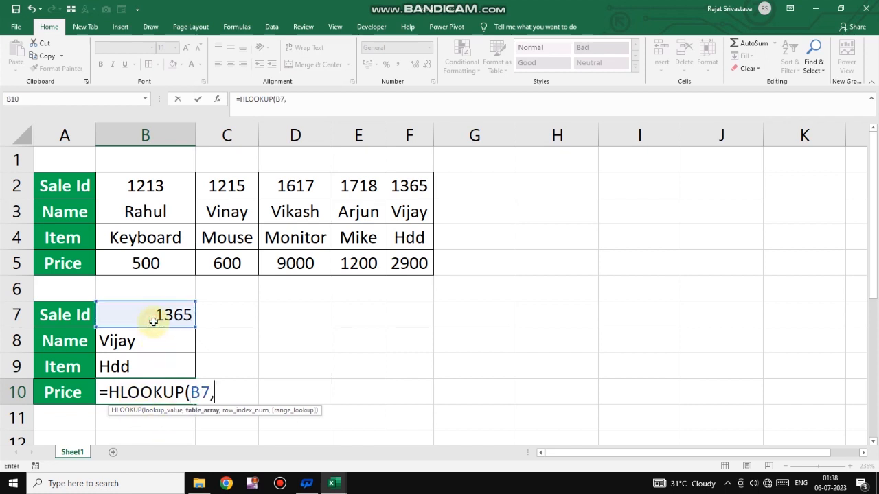
drag(116, 187, 397, 265)
text(,)
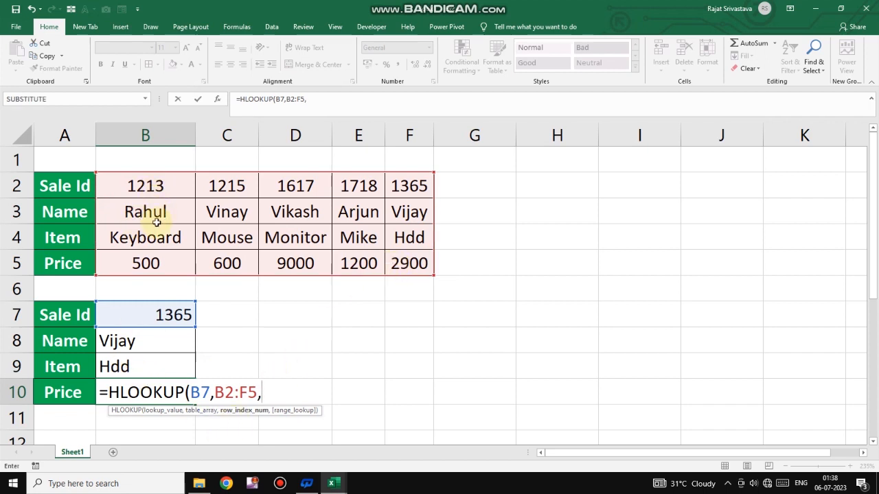
text(4,0)
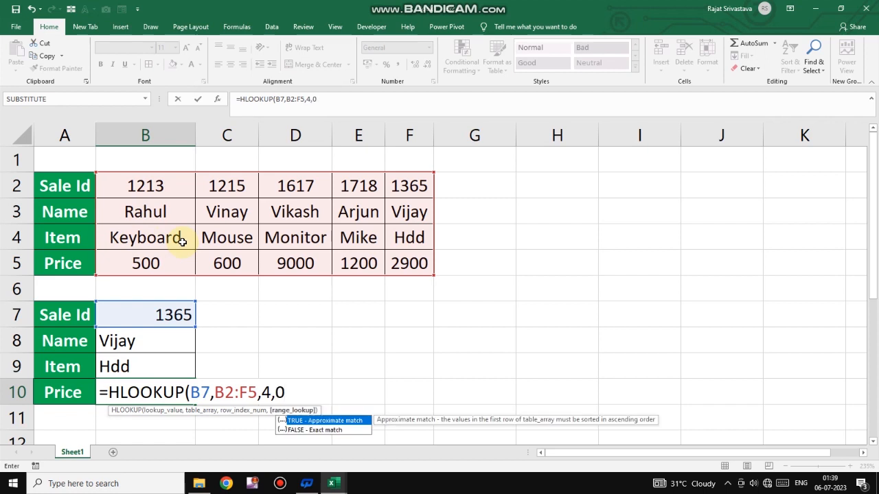
text())
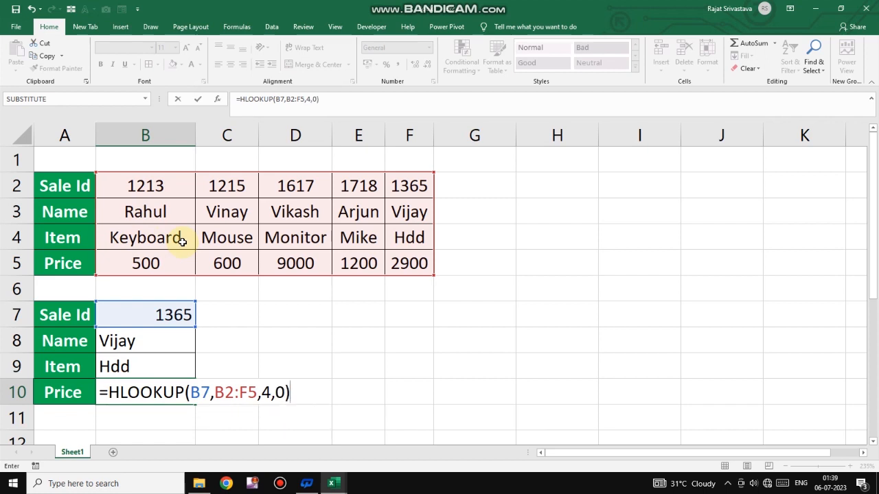
key(Return)
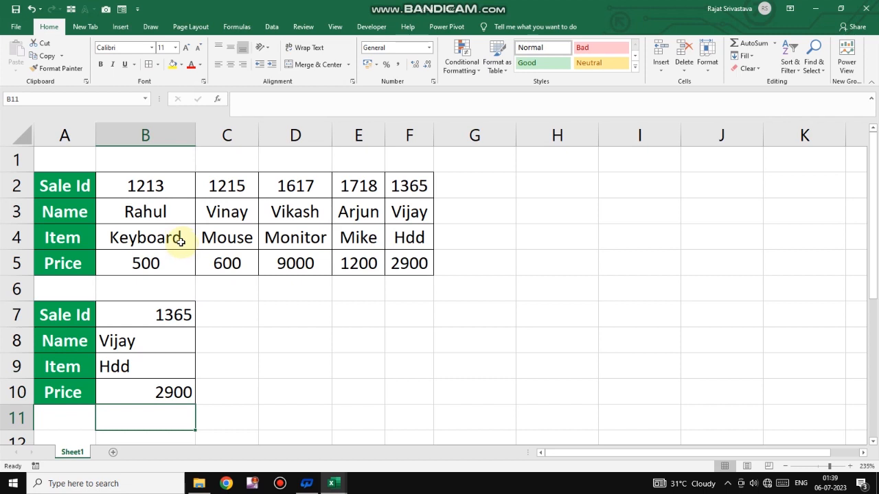
- Change the lookup Sale Id in cell B7 to 1213
click(165, 315)
text(1)
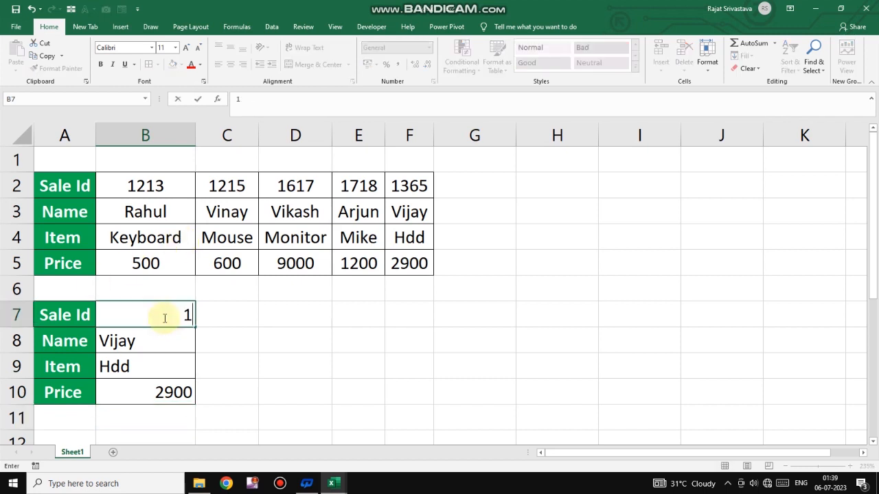
text(213)
key(Return)
- Center-align the lookup cells B7 to B10
drag(165, 315, 172, 392)
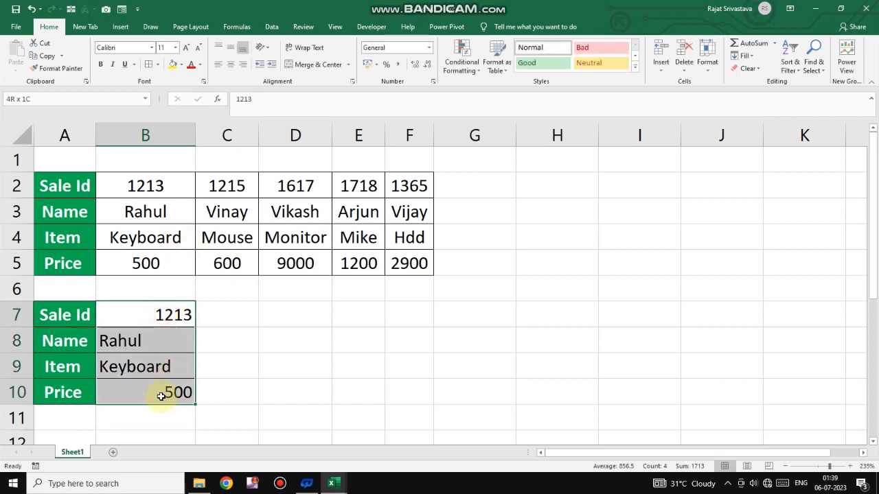
click(232, 66)
- Change the lookup Sale Id in cell B7 to 1215
click(159, 314)
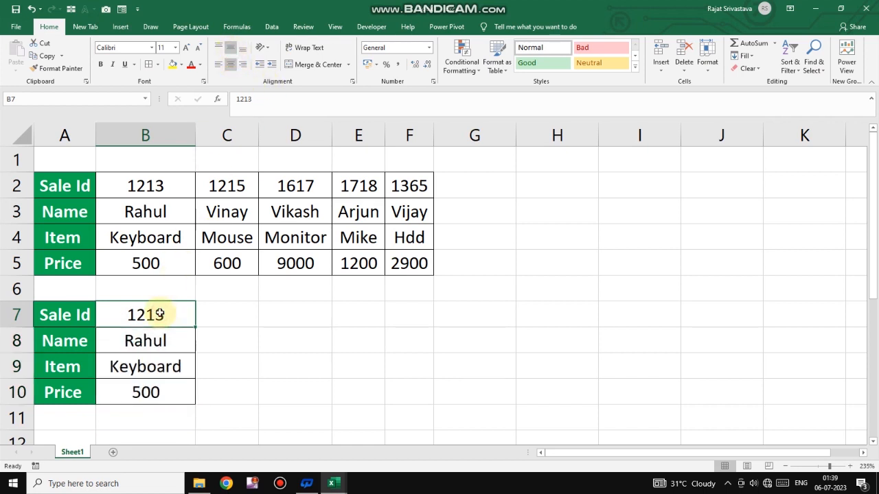
text(1215)
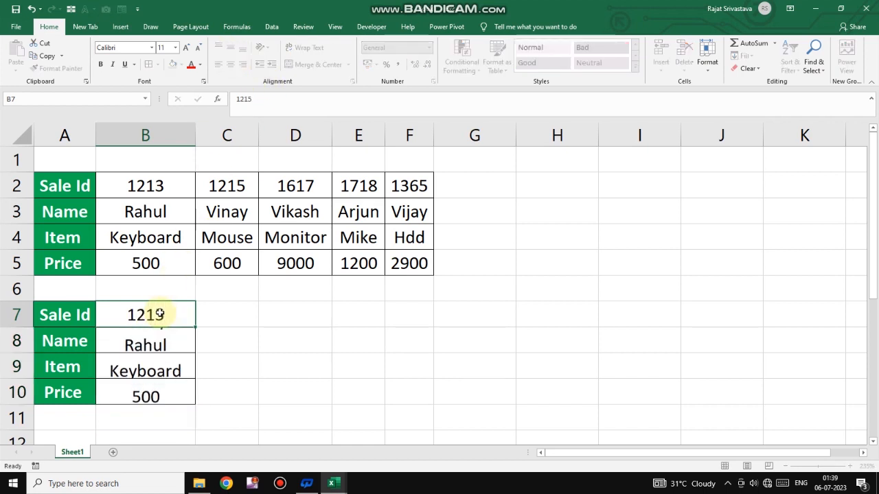
key(Return)
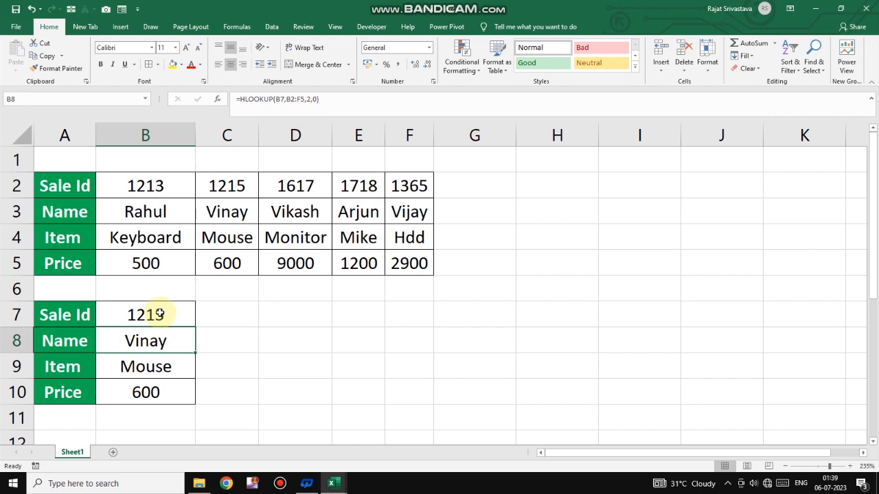